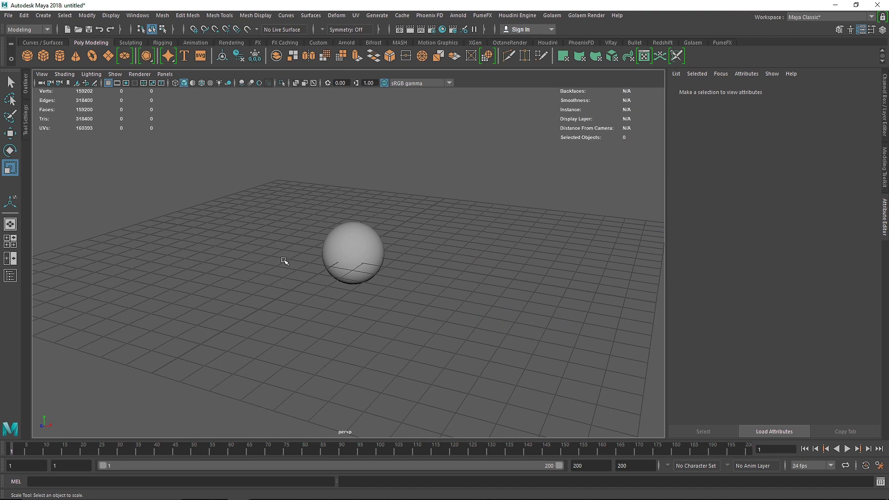
click(363, 262)
scroll(373, 272, up, 2)
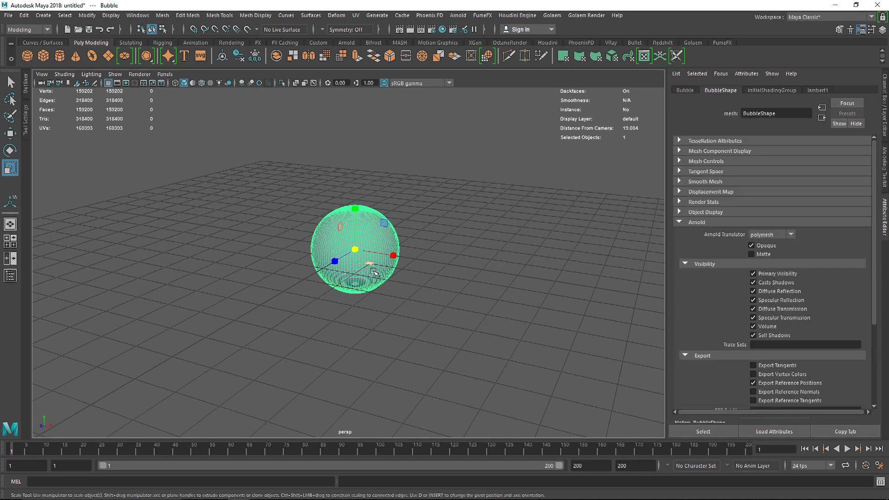
click(463, 261)
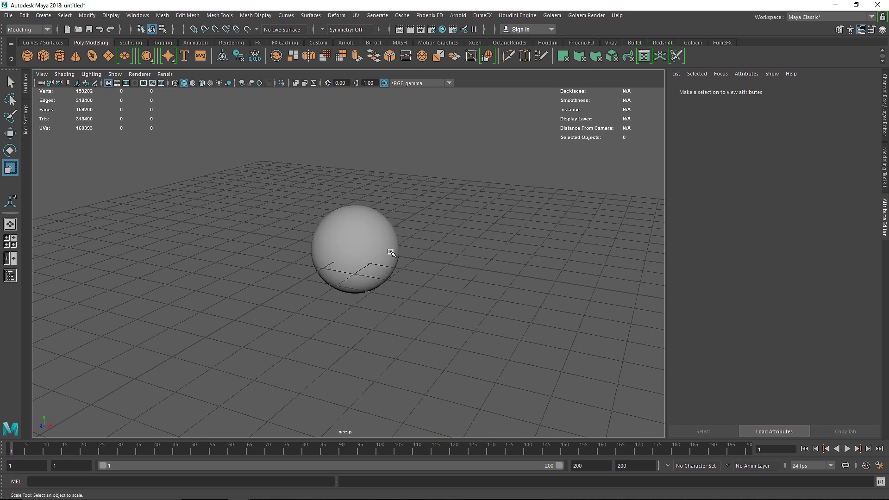
scroll(395, 250, up, 2)
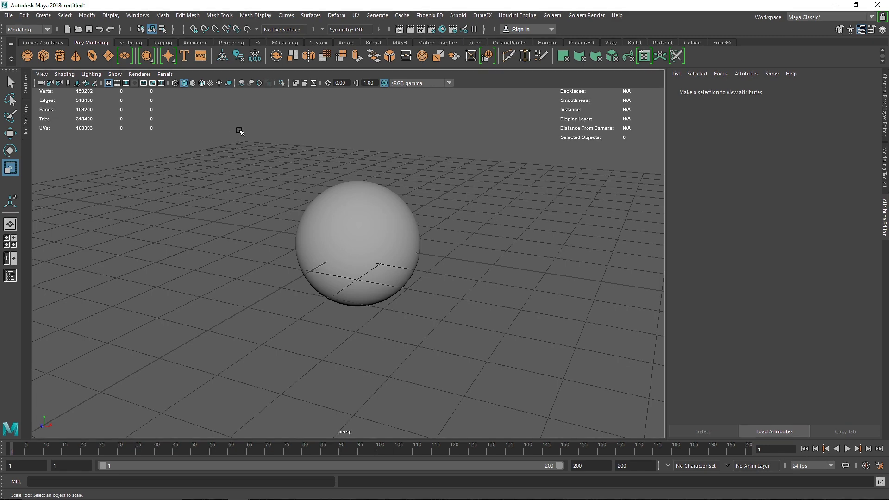
alt+drag(402, 222, 353, 232)
click(353, 232)
scroll(396, 276, down, 2)
alt+drag(396, 275, 370, 218)
click(353, 193)
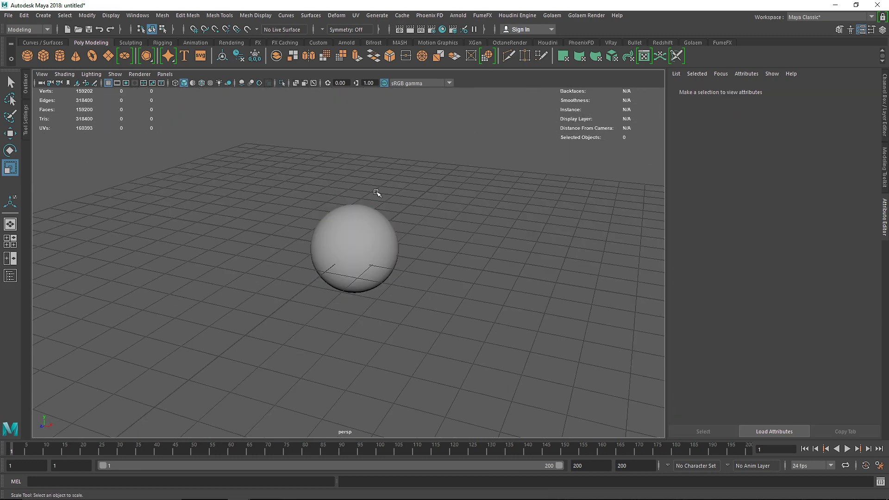
Show the Arnold RenderView beside the perspective viewport and start an interactive render of the sphere through Main_Cam.
scroll(354, 199, up, 2)
click(345, 43)
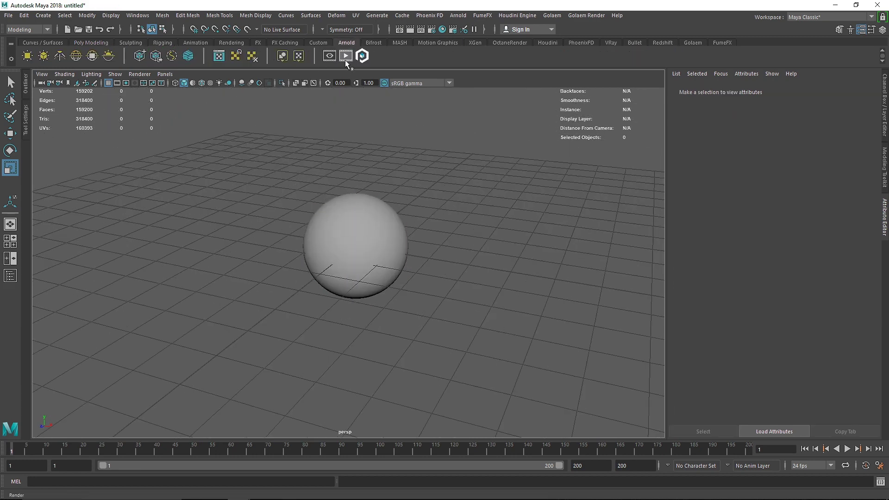
drag(257, 175, 347, 166)
click(321, 92)
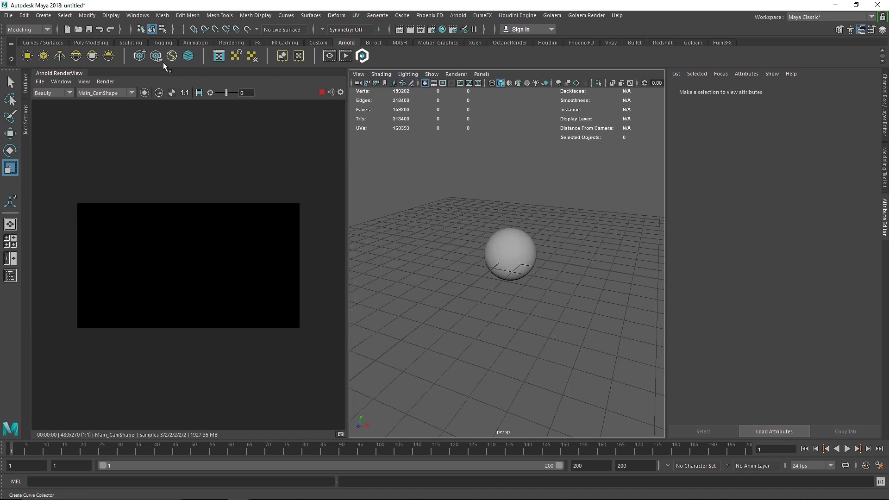
Try lighting the sphere with an Arnold SkyDome light and delete the light again.
click(79, 55)
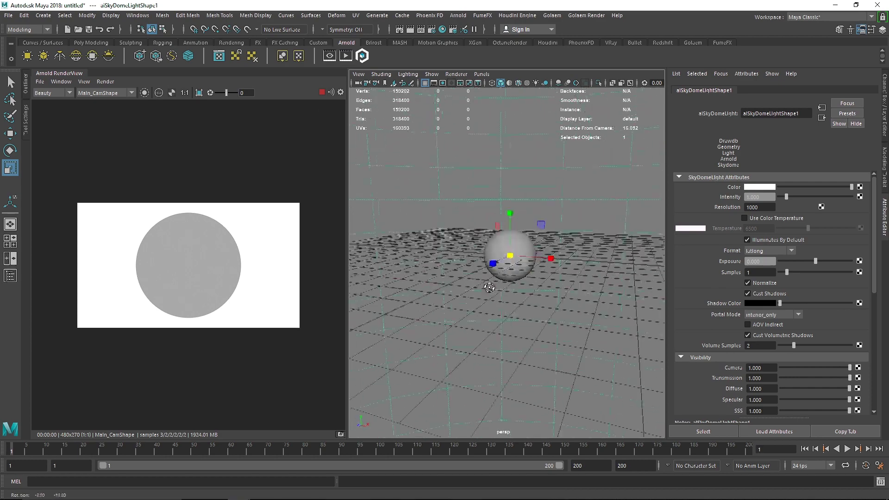
click(519, 254)
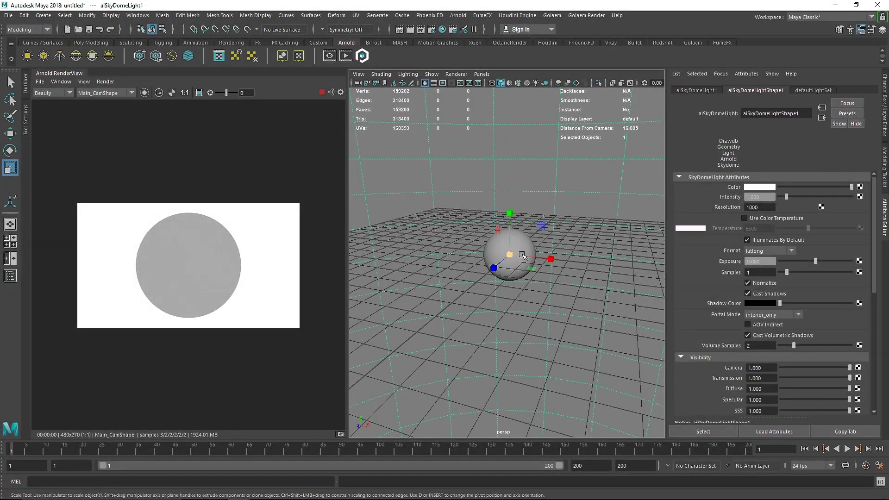
scroll(518, 259, up, 5)
click(529, 288)
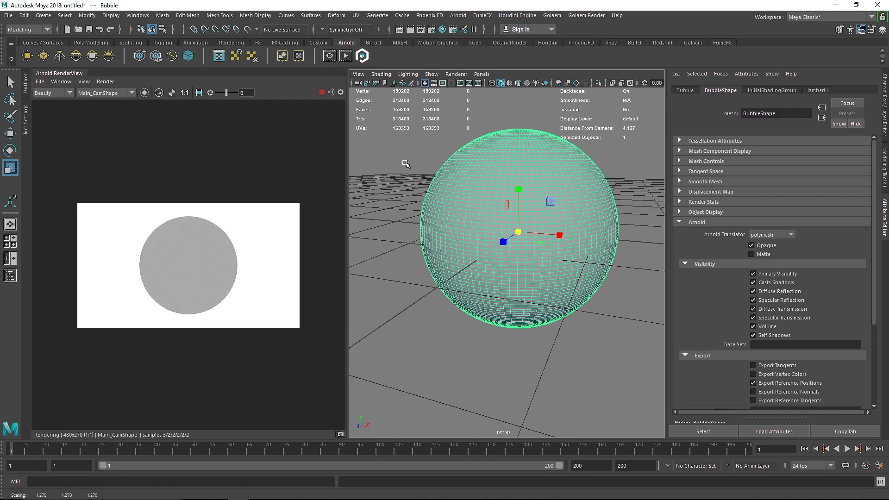
key(ctrl+z)
key(ctrl+z)
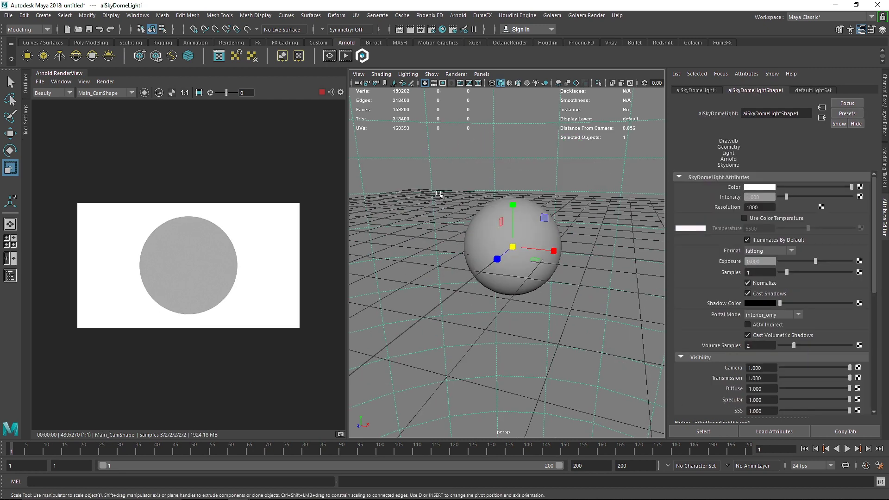
key(Delete)
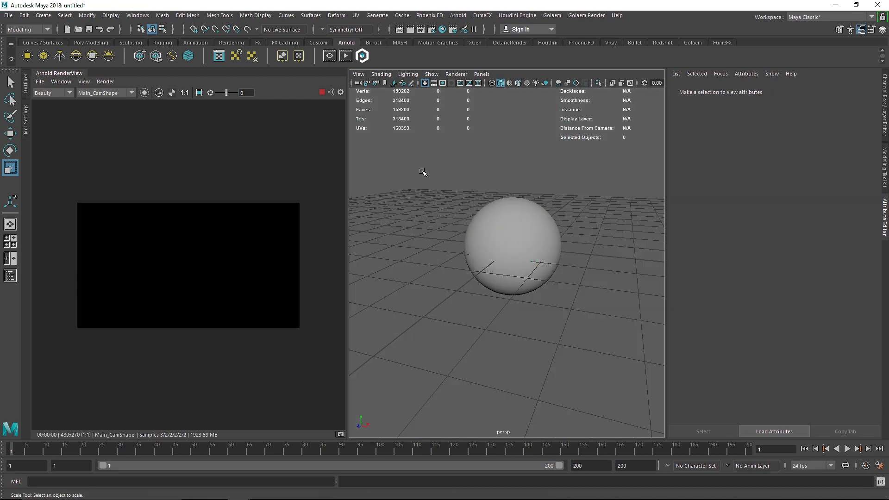
Light the scene with an Arnold Physical Sky and look through Main_Cam in the viewport.
click(108, 57)
alt+drag(542, 278, 508, 282)
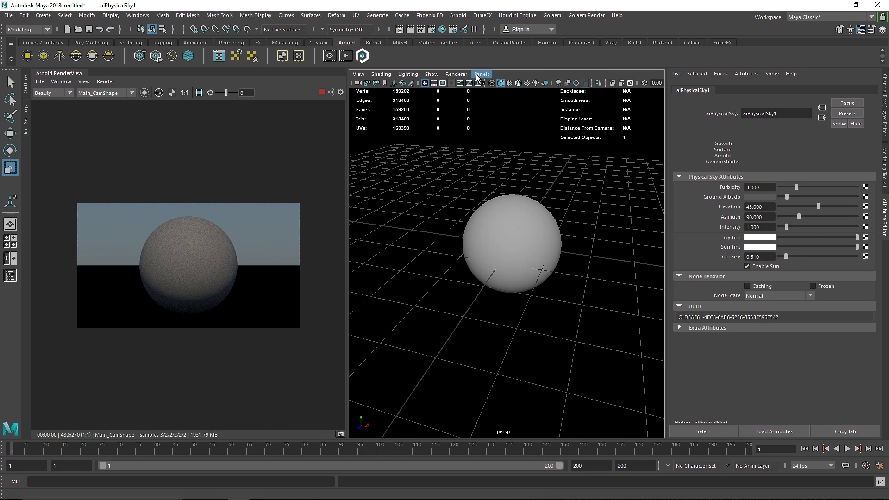
click(482, 74)
mouse_move(527, 94)
click(597, 92)
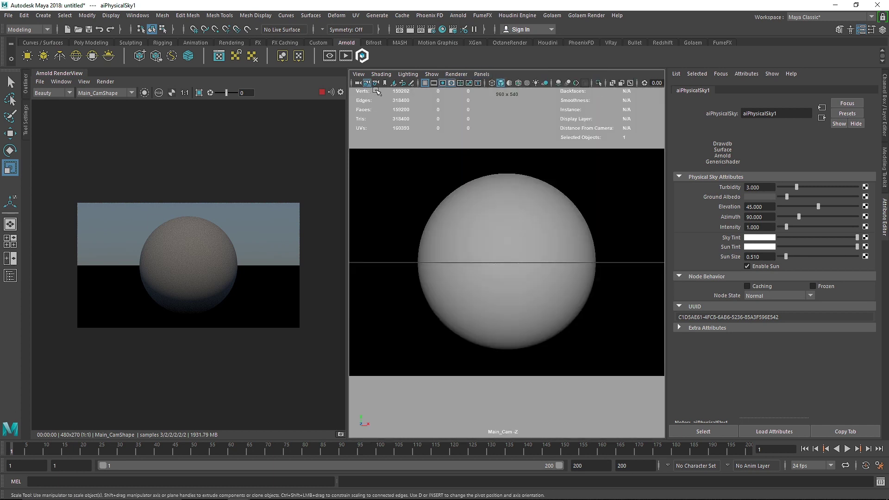
Assign a new Arnold aiStandardSurface material to the Bubble sphere.
click(589, 192)
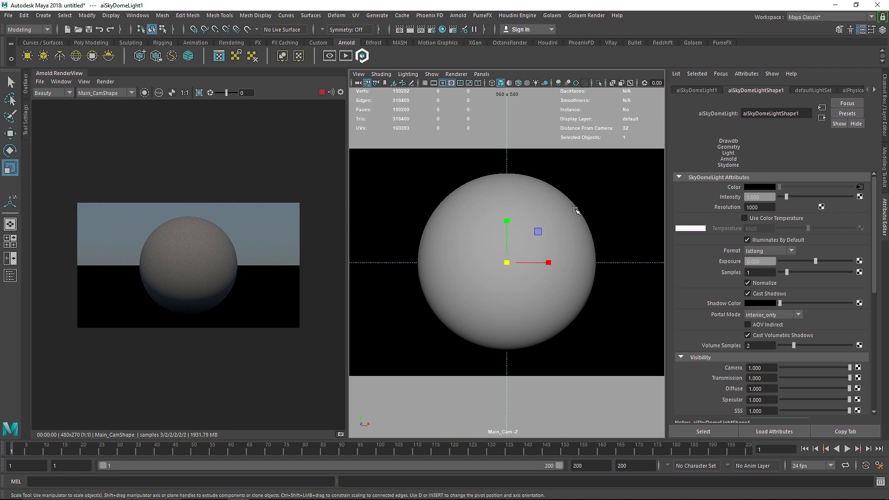
click(547, 194)
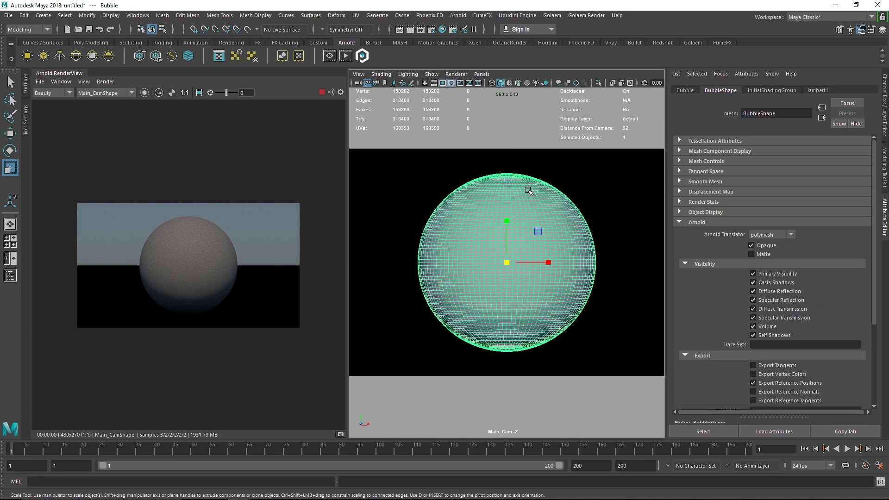
right_click(528, 190)
click(534, 426)
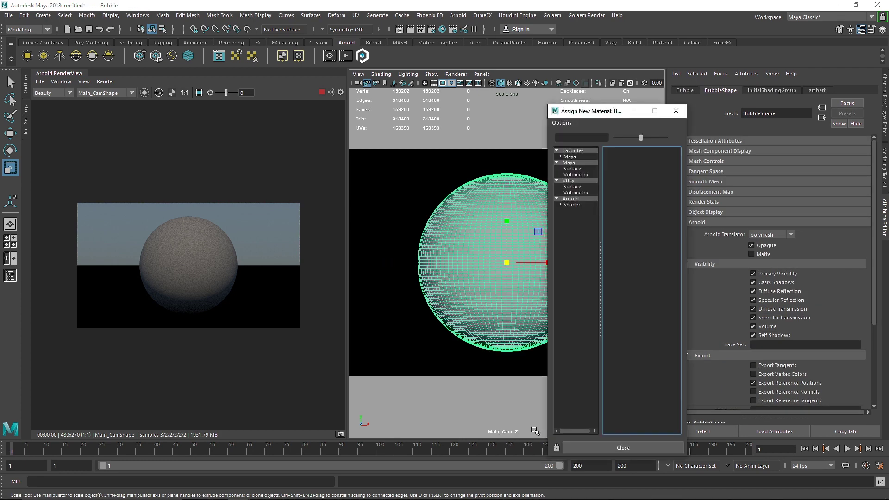
click(573, 199)
click(648, 219)
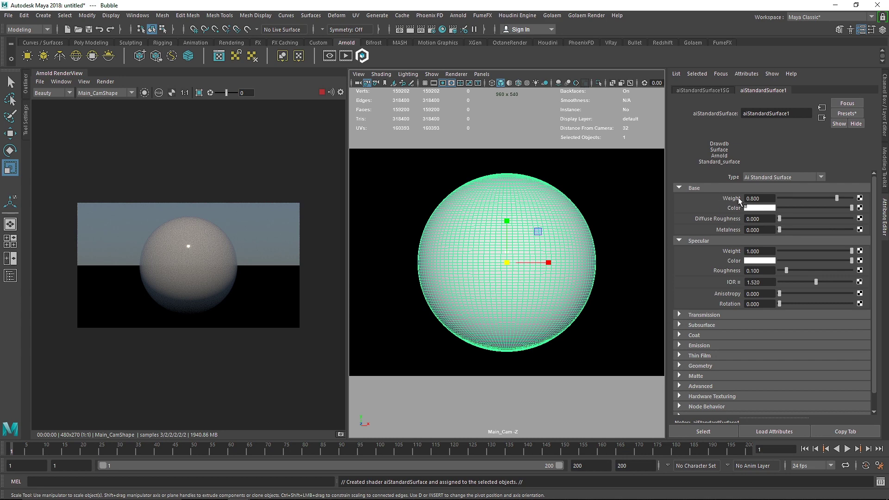
Set the material's base weight to 0, and give its specular a roughness of 0 and an IOR of 1.
drag(802, 197, 737, 200)
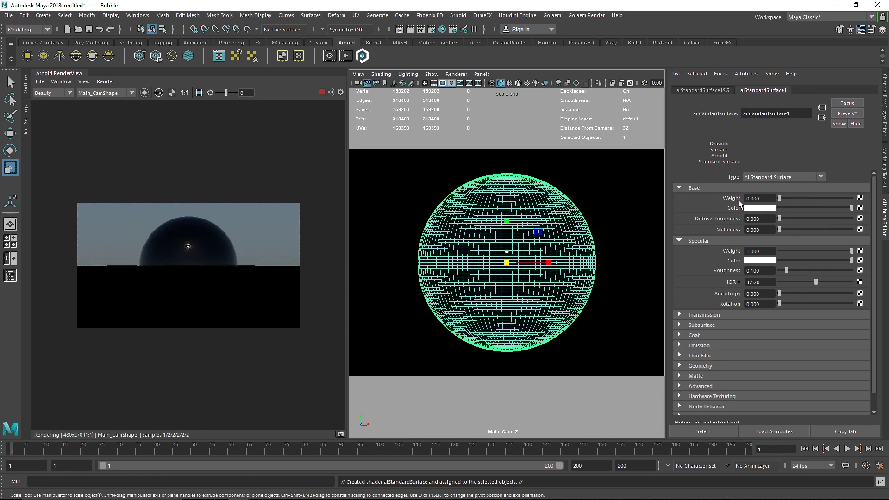
click(693, 188)
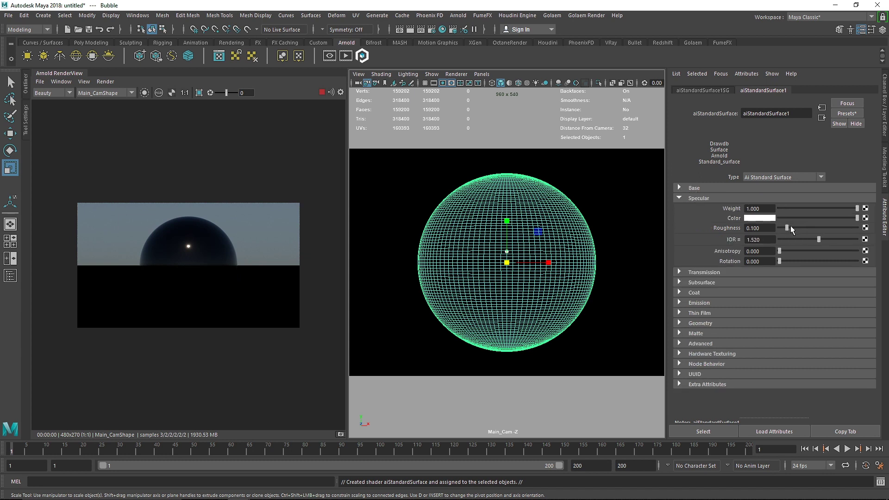
drag(788, 226, 779, 227)
double_click(759, 239)
text(1)
key(Return)
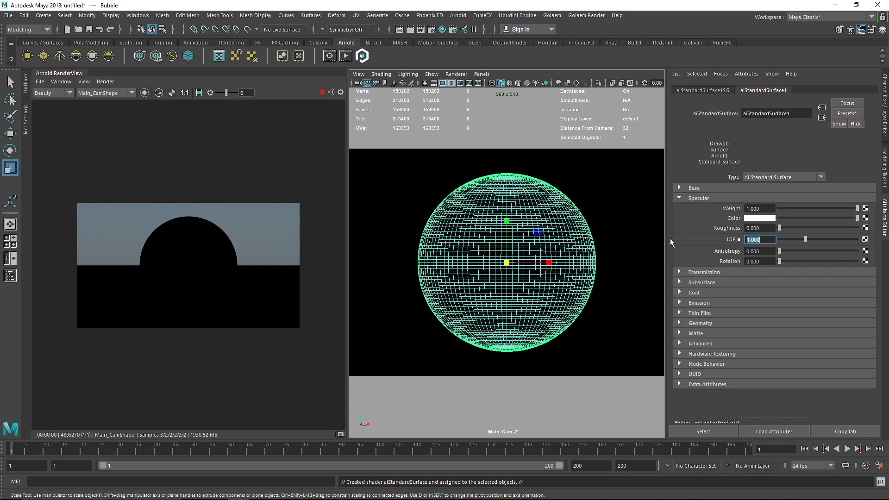
Set the material's transmission weight to 1.
click(695, 199)
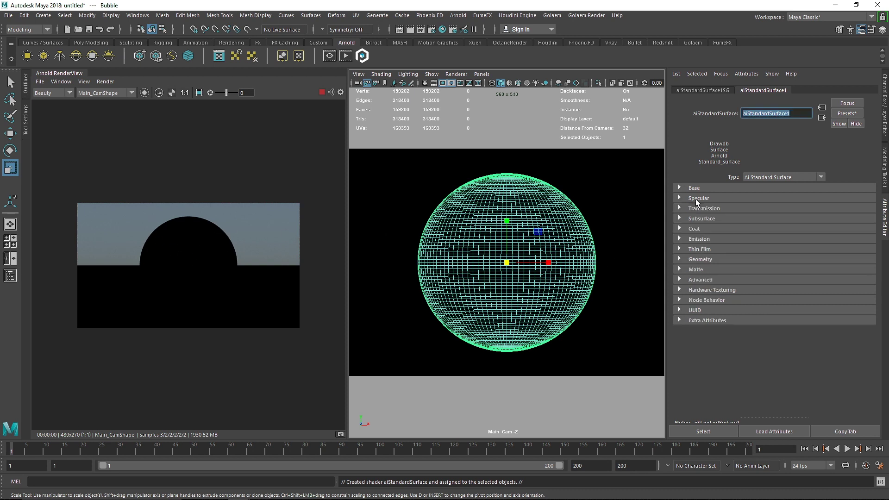
click(697, 209)
drag(779, 218, 856, 218)
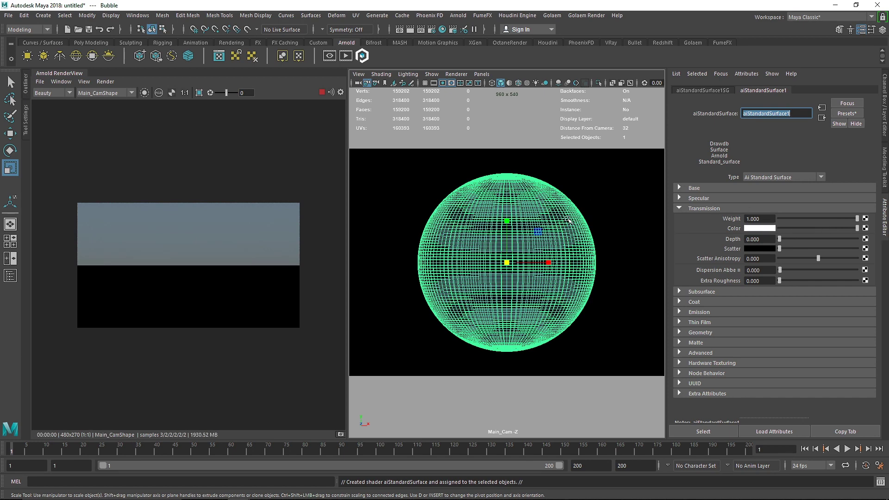
Turn off the Opaque option in the sphere shape's Arnold attributes.
click(603, 213)
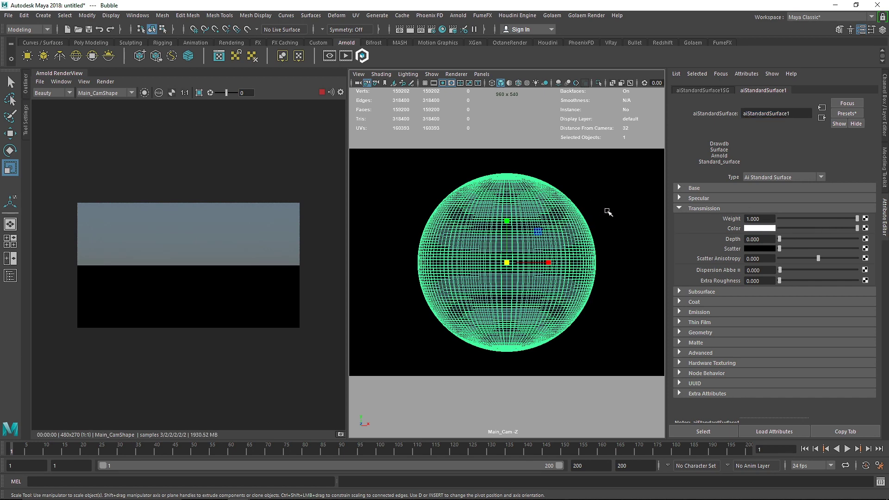
click(562, 227)
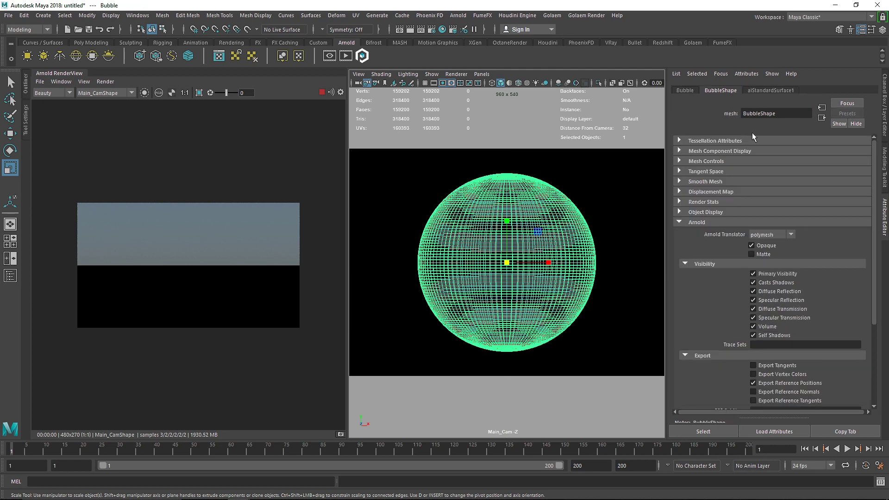
click(766, 246)
click(704, 223)
Rename the sphere's aiStandardSurface material to Bubble.
click(770, 90)
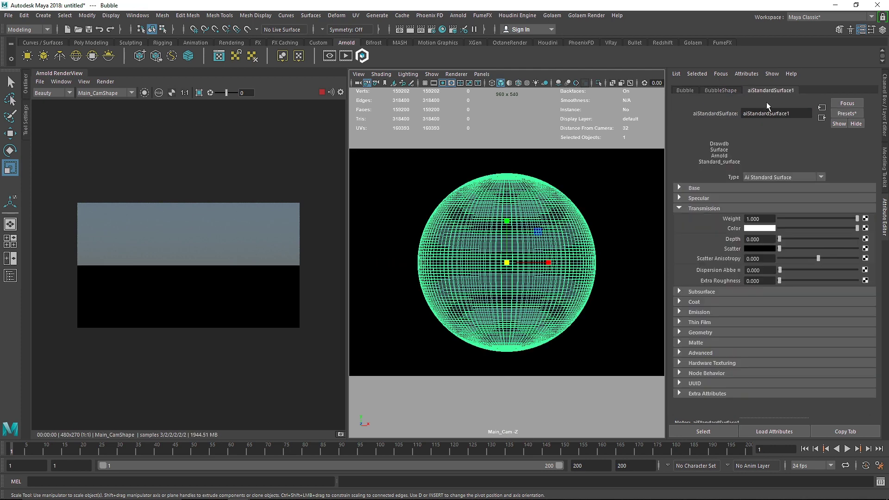
double_click(776, 113)
text(Bubble)
key(Return)
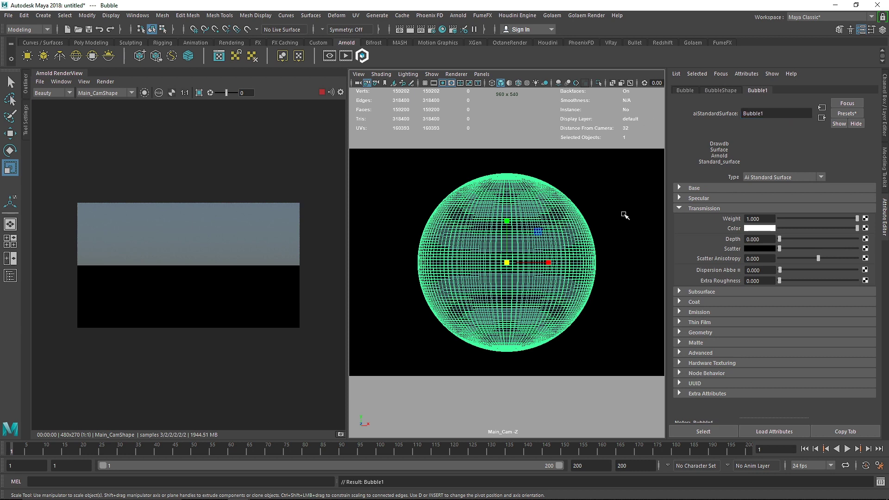
Set the Bubble material's thin film thickness to 270.
click(710, 211)
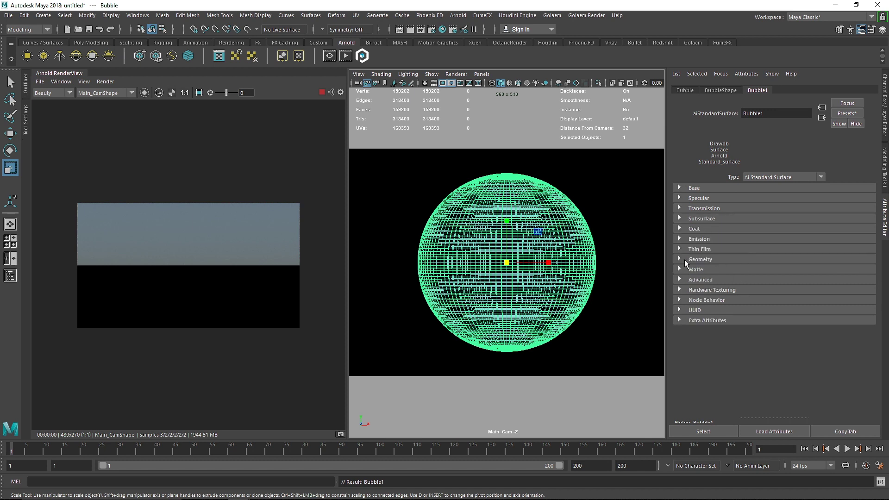
click(704, 250)
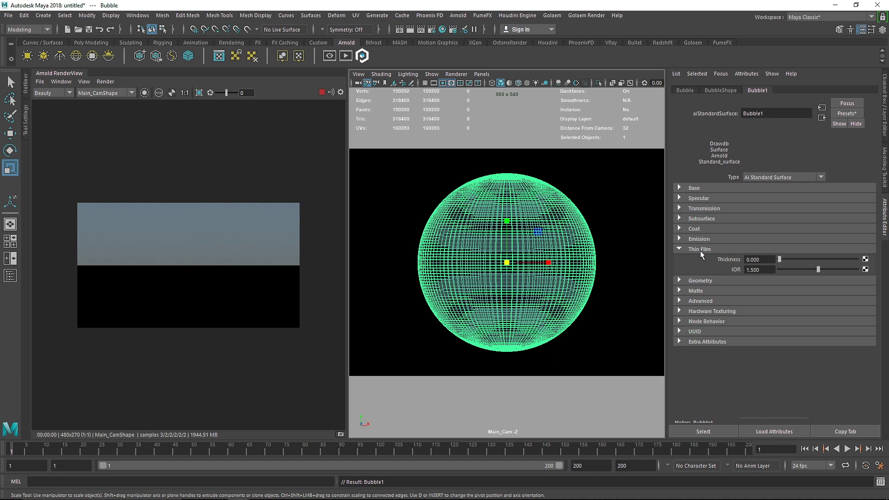
double_click(755, 259)
text(270)
key(Return)
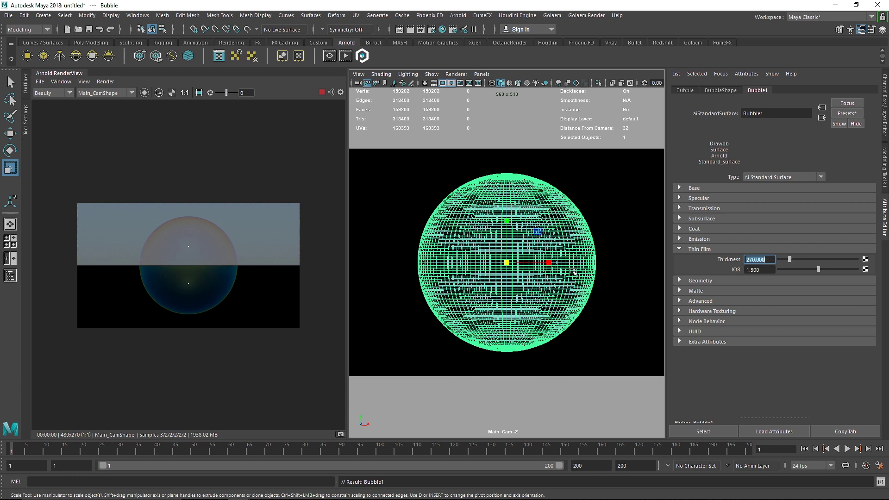
Try a thin film IOR of 1.3 on the Bubble material, judging it in an enlarged render.
scroll(207, 251, up, 1)
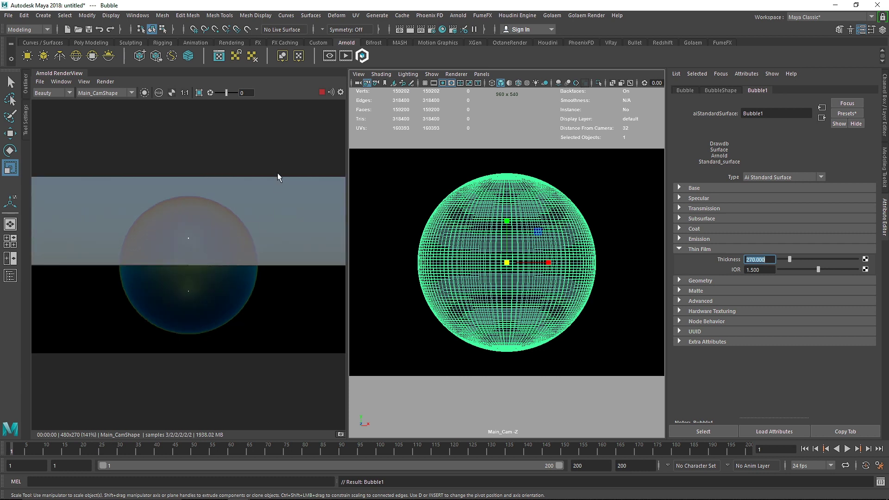
click(764, 270)
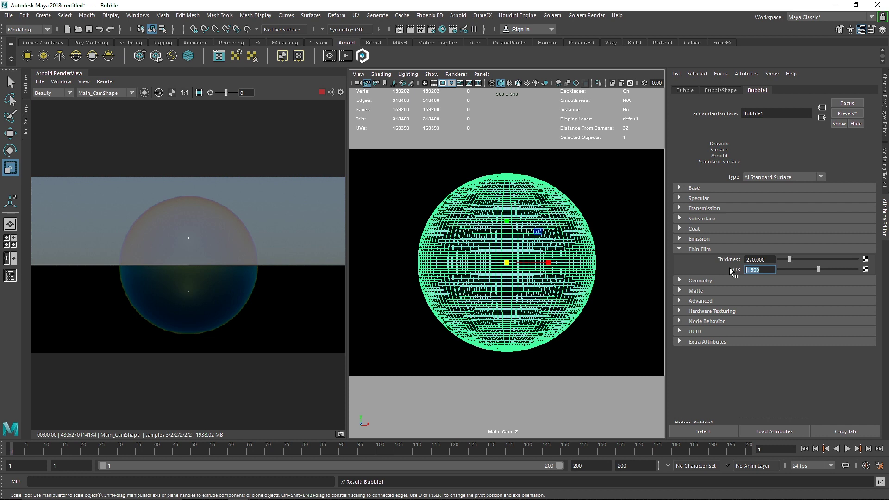
text(1.3)
key(Return)
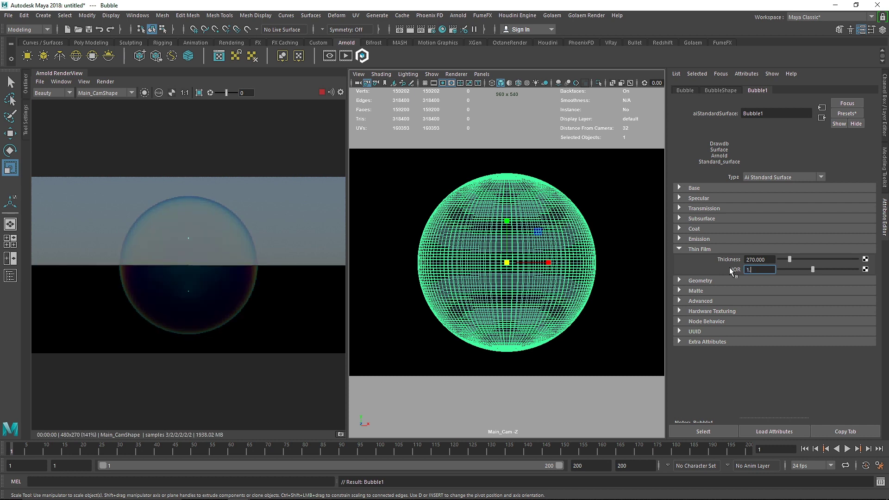
Set the Bubble material's thin film IOR to 1.4 and close the thin film settings.
key(Return)
text(1.4)
key(Return)
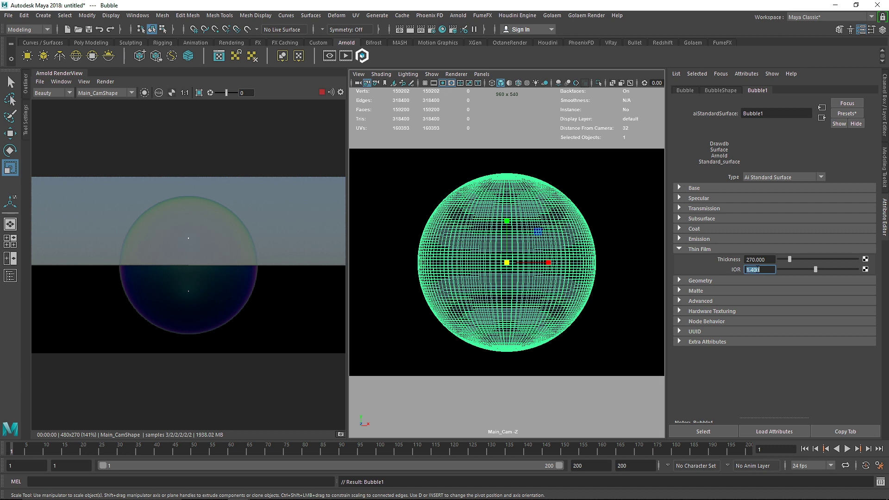
click(746, 260)
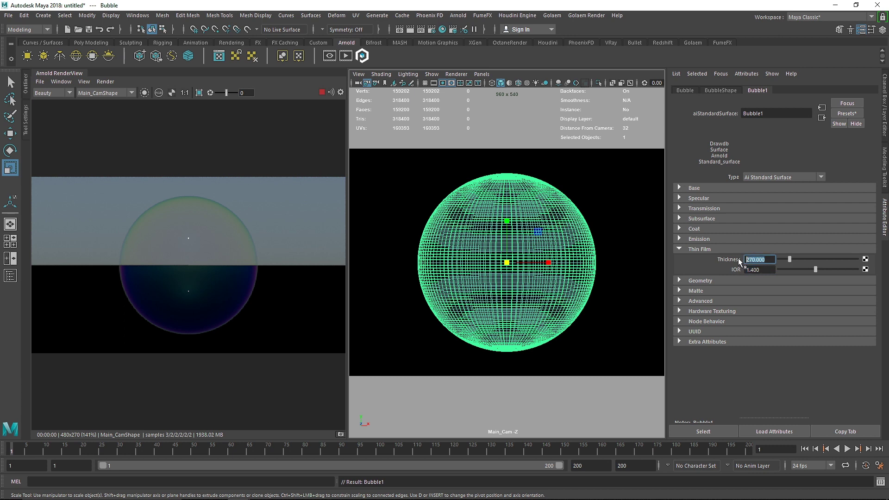
click(696, 251)
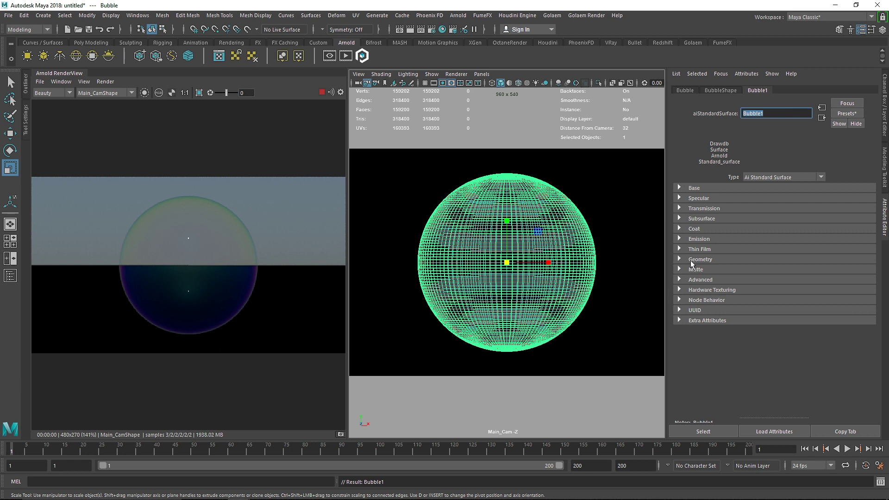
Select the sky dome light and rotate it about -9.2 degrees around X so sky fills the camera view.
click(707, 261)
click(759, 270)
click(577, 262)
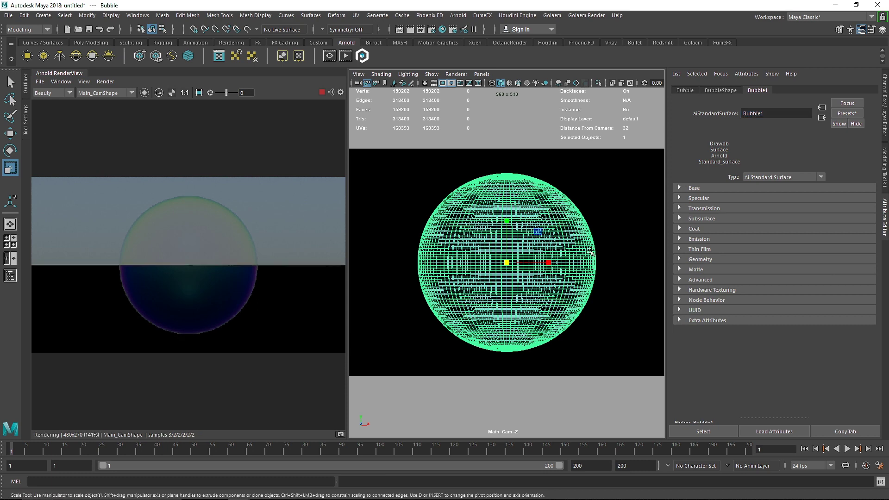
click(604, 204)
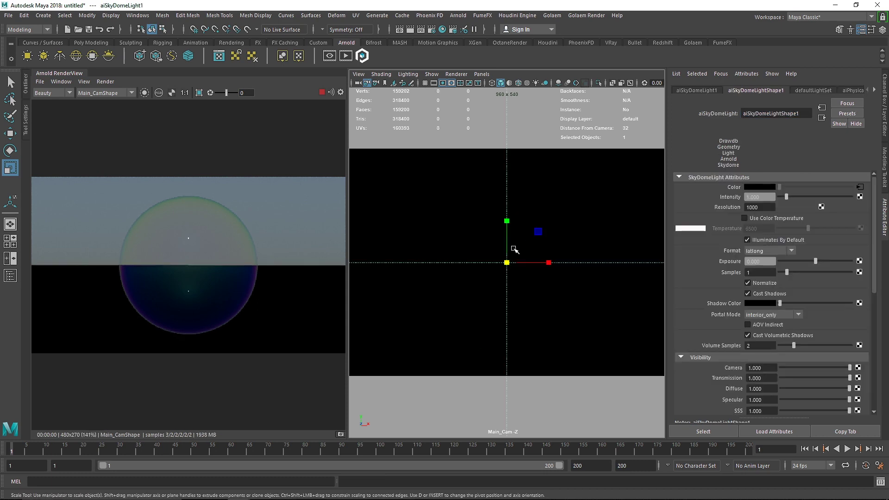
key(e)
drag(511, 248, 506, 240)
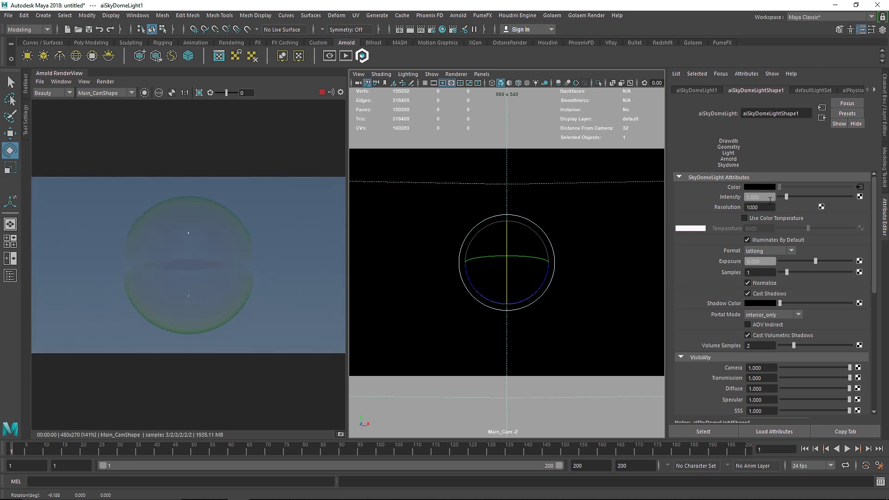
Try a transmission visibility of 2 on the sky dome light, and settle on 1.2.
click(763, 378)
text(2)
key(Return)
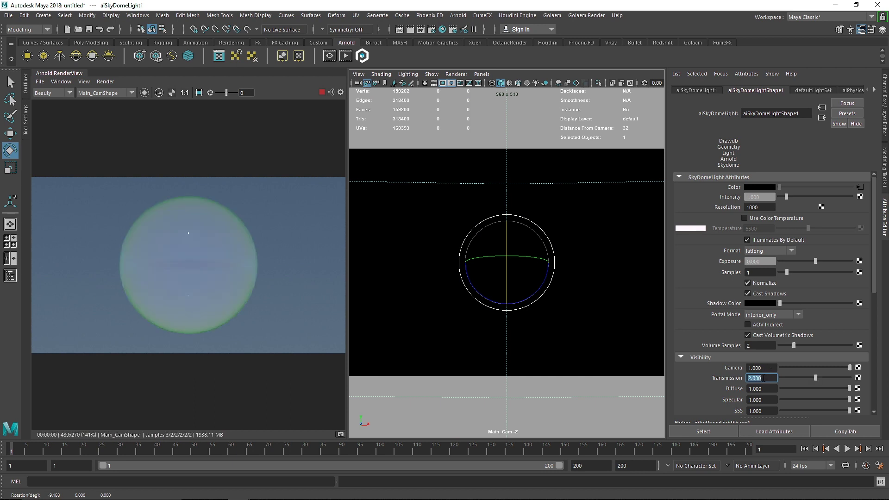
text(1.2)
key(Return)
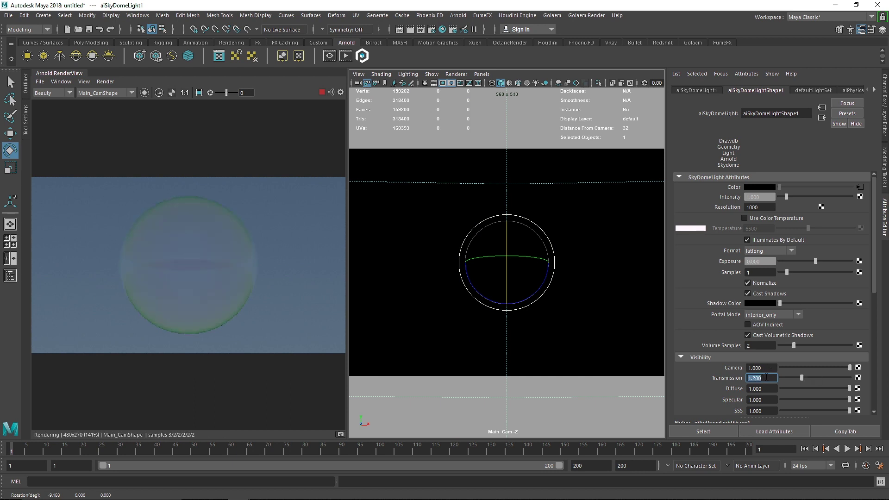
Adjust the Physical Sky to a turbidity of about 3.66, elevation of about 23.3 and azimuth of about 297.
click(851, 90)
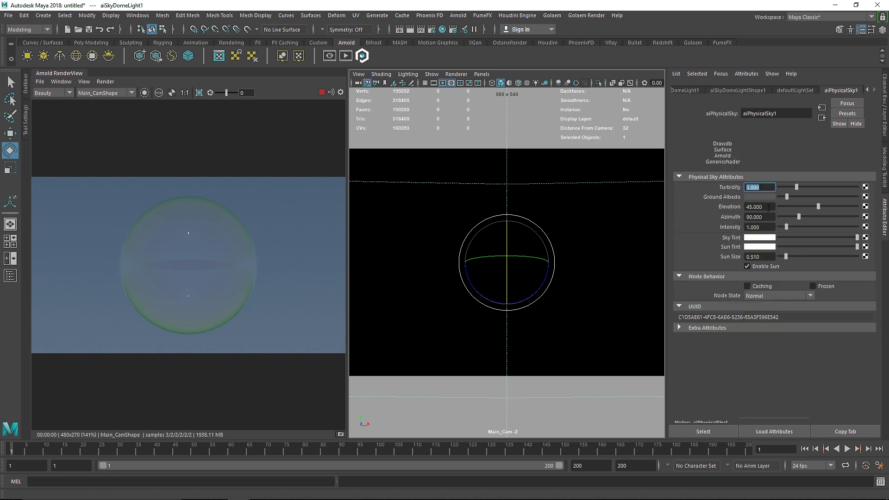
drag(796, 187, 789, 192)
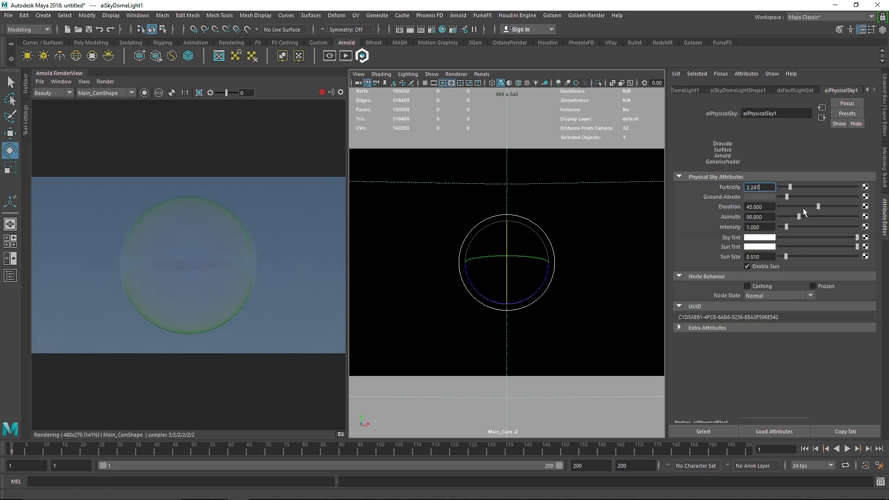
click(847, 216)
drag(848, 215, 791, 187)
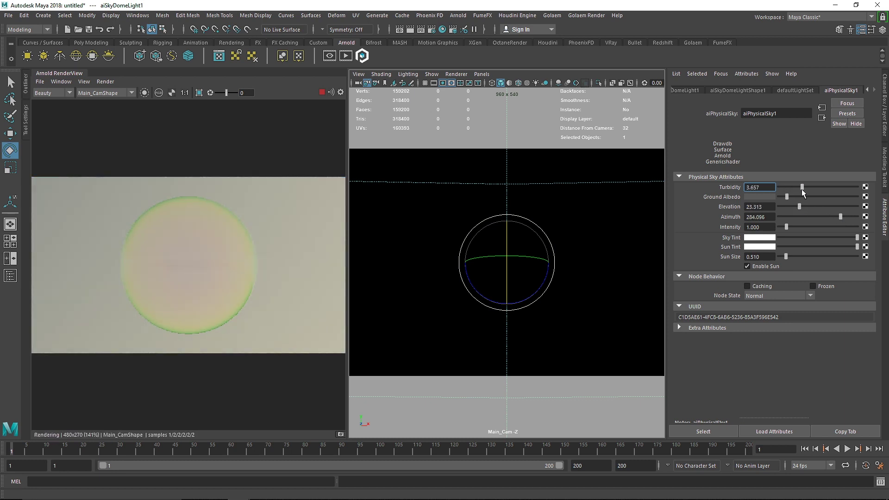
click(802, 187)
mouse_move(827, 216)
mouse_down()
mouse_move(779, 211)
mouse_move(853, 214)
mouse_move(843, 217)
mouse_up()
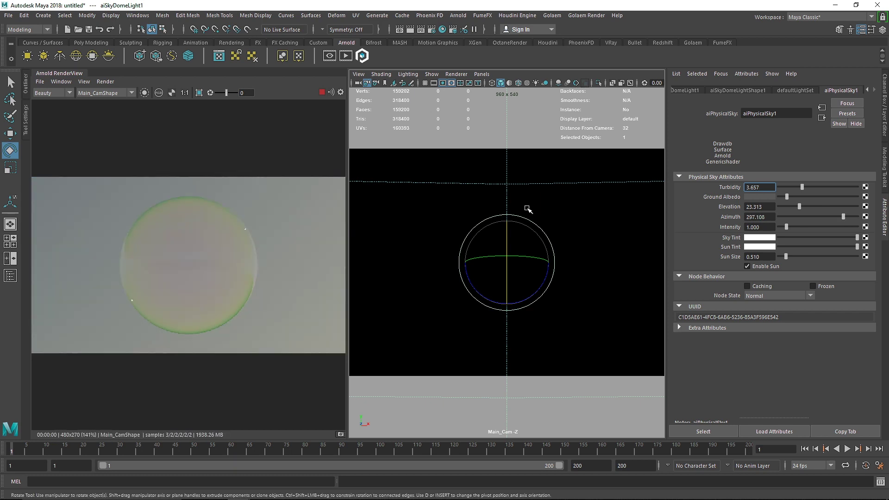
Select the bubble sphere and set its Bubble material's coat weight to 1.
click(580, 235)
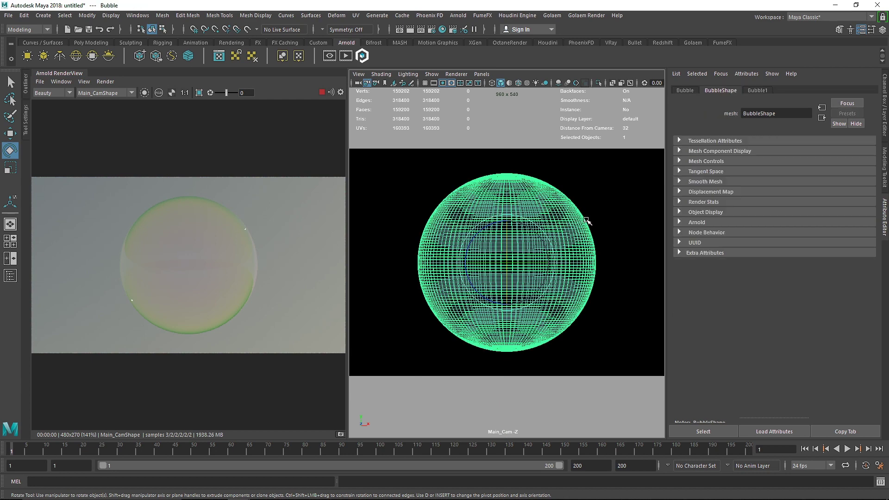
click(759, 91)
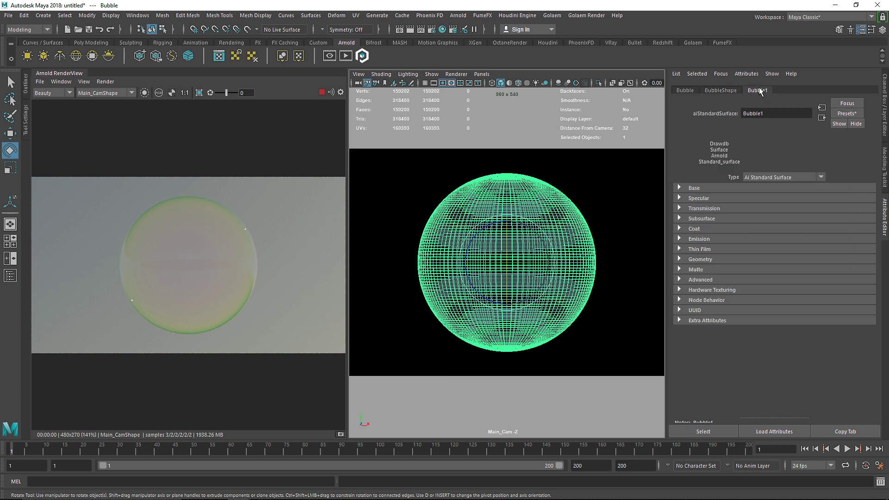
click(709, 249)
click(710, 280)
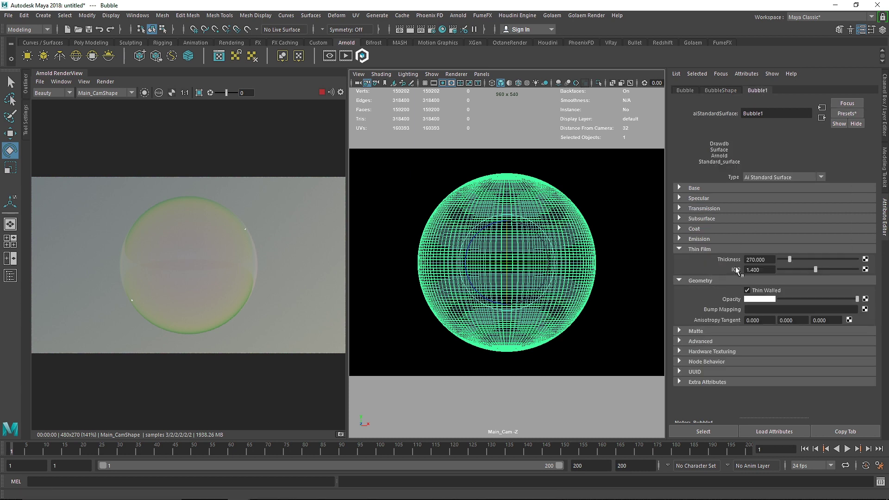
click(696, 281)
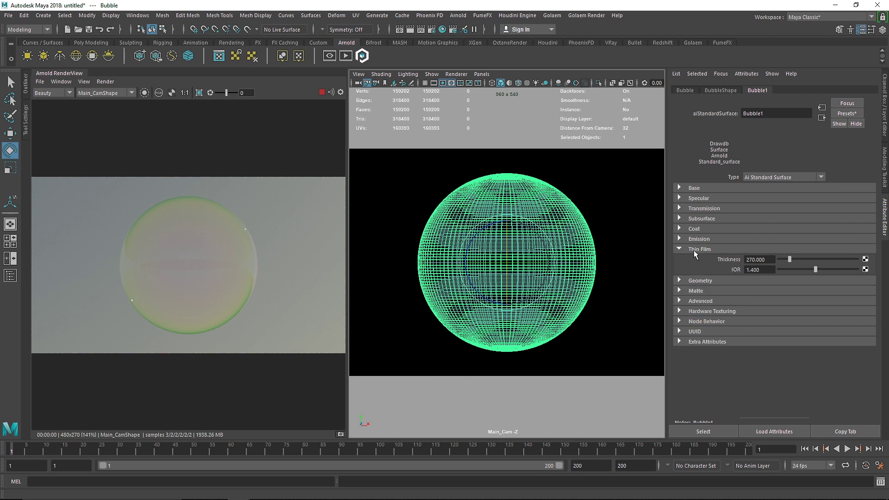
click(694, 250)
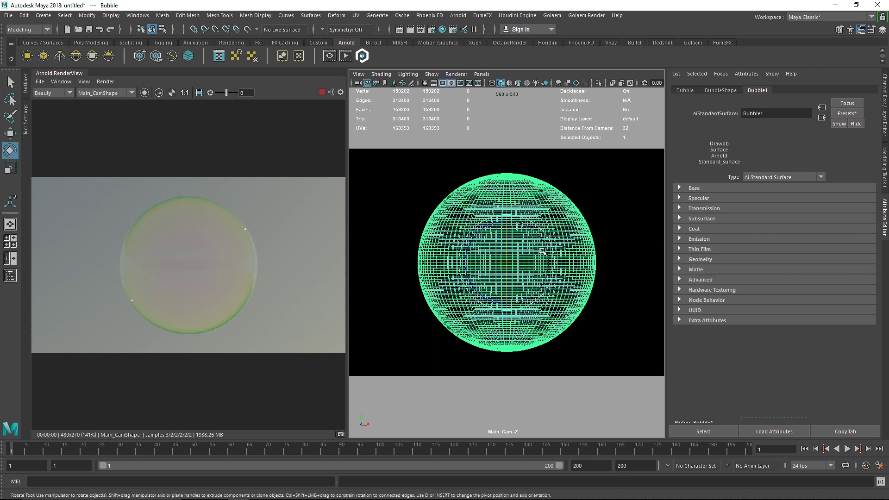
click(693, 231)
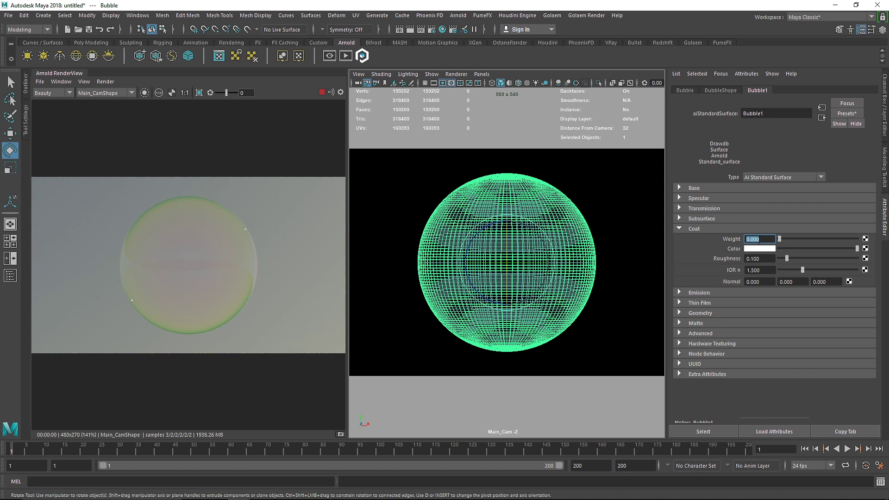
text(1)
key(Return)
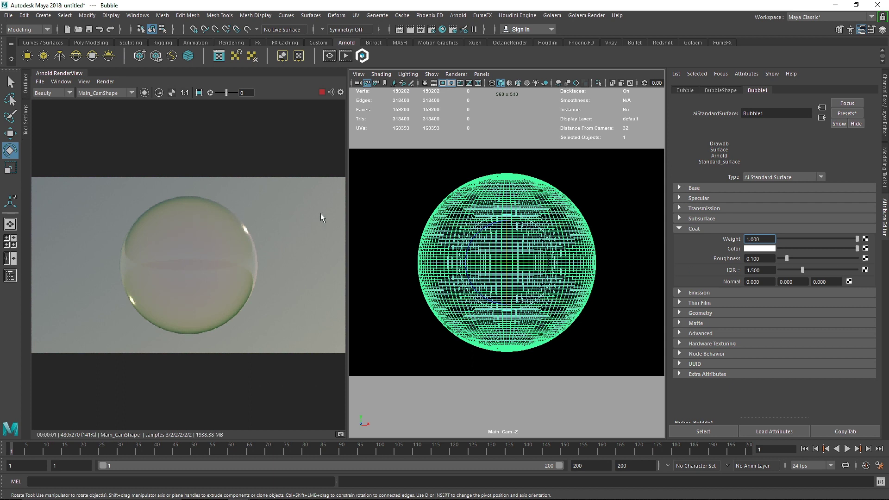
Set the Bubble material's coat IOR to 1.3.
key(Tab)
key(Tab)
text(1.3)
key(Return)
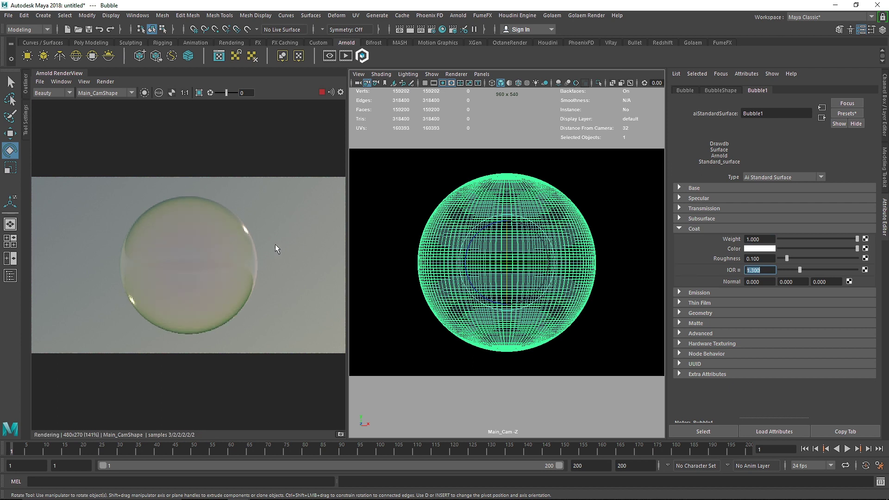
Enlarge the bubble in the Arnold render preview and set the test resolution to 100%.
scroll(221, 256, up, 2)
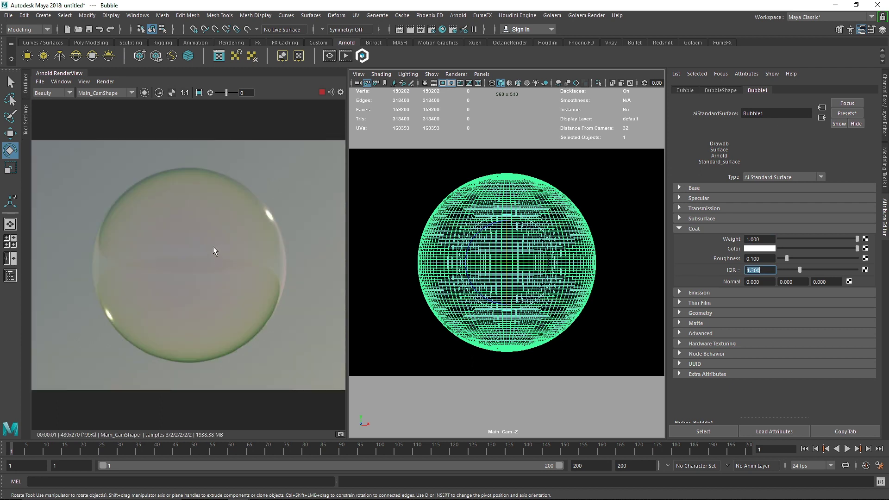
click(118, 81)
mouse_move(137, 166)
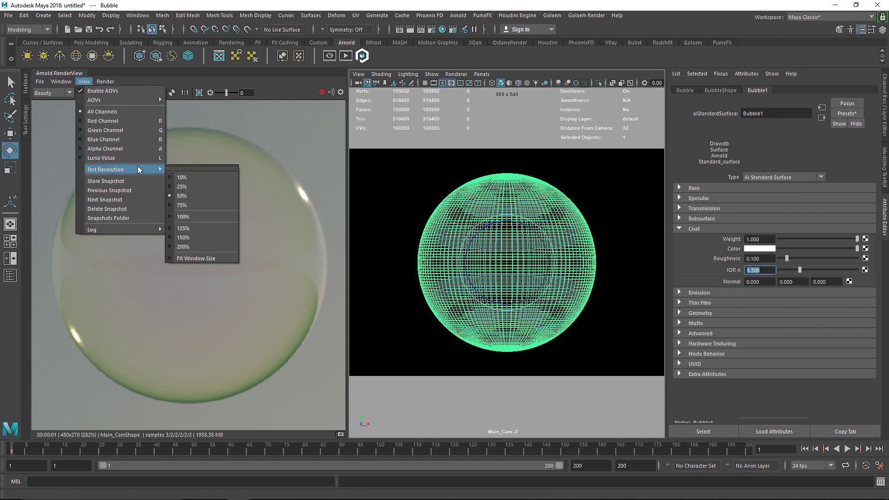
click(216, 217)
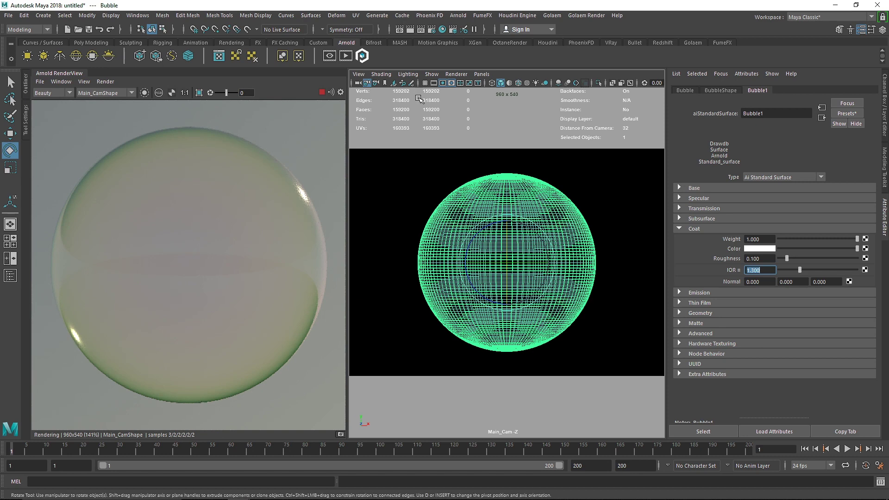
Set Arnold's Camera (AA) samples to 6 in the render settings.
click(432, 31)
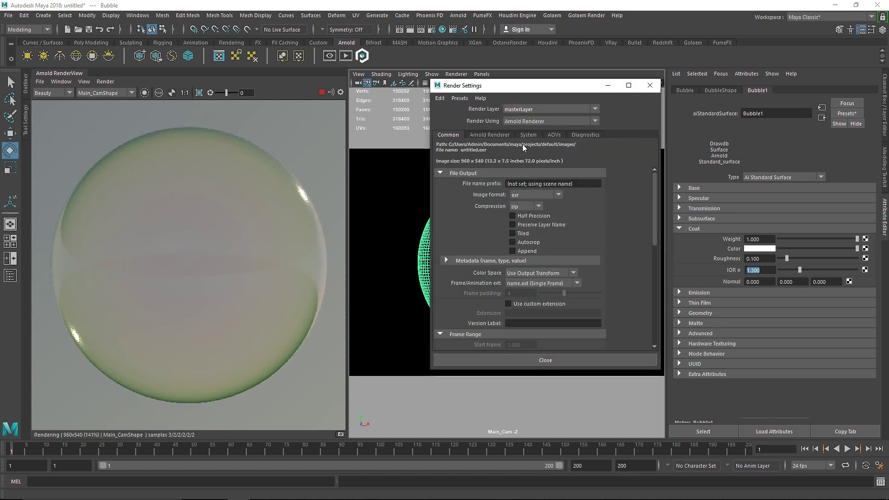
click(489, 135)
double_click(514, 184)
text(6)
key(Return)
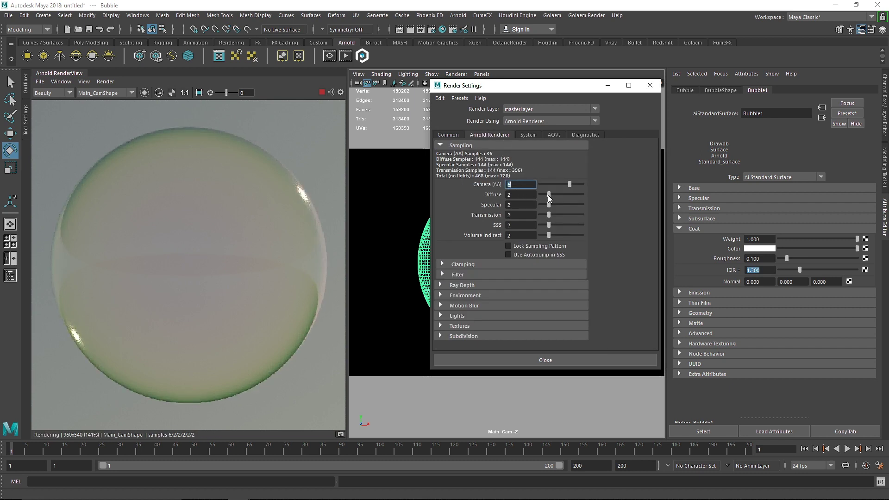
Set specular and transmission samples to 4, and reduce diffuse, SSS and volume indirect samples to 0.
drag(548, 196, 532, 196)
double_click(510, 204)
text(3)
key(Return)
text(4)
key(Tab)
text(4)
key(Tab)
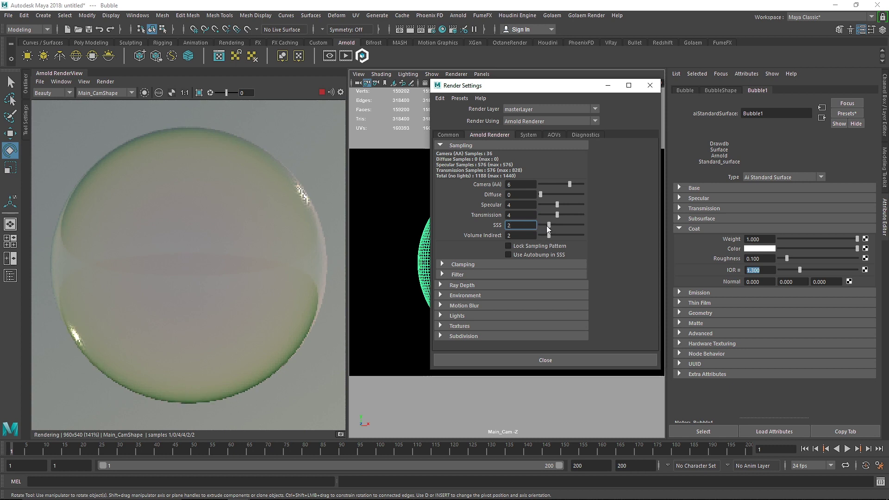
drag(546, 226, 544, 235)
click(461, 146)
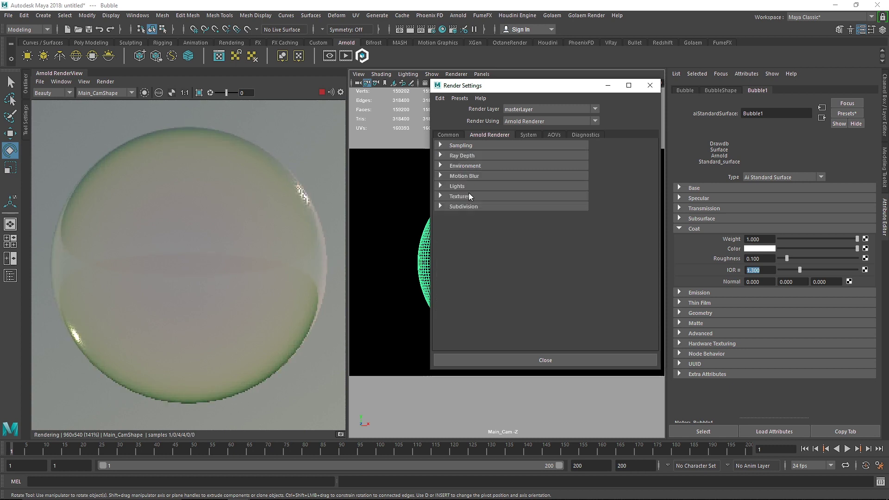
Set the diffuse ray depth to 0 and the specular ray depth to 2.
click(461, 156)
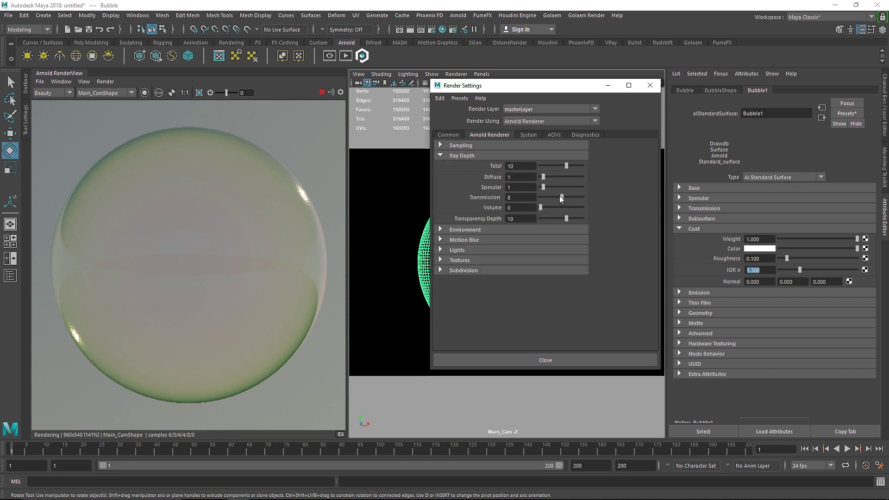
double_click(509, 197)
drag(542, 178, 464, 196)
drag(545, 187, 546, 187)
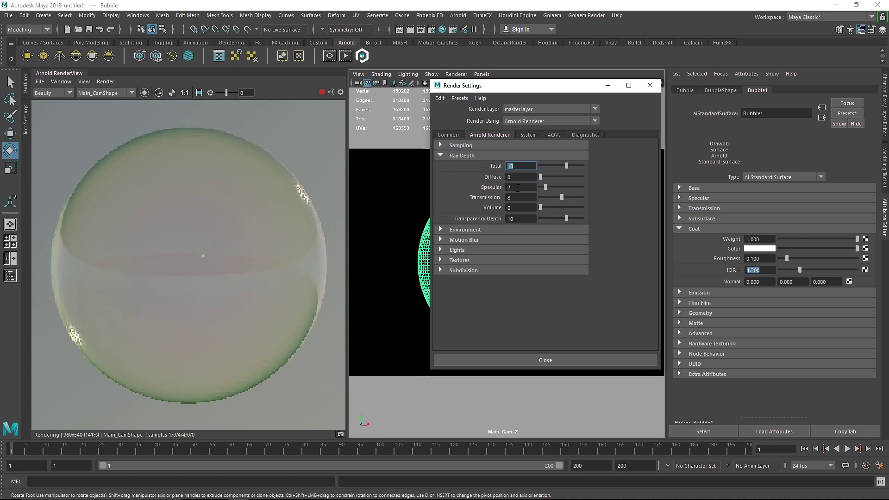
click(496, 157)
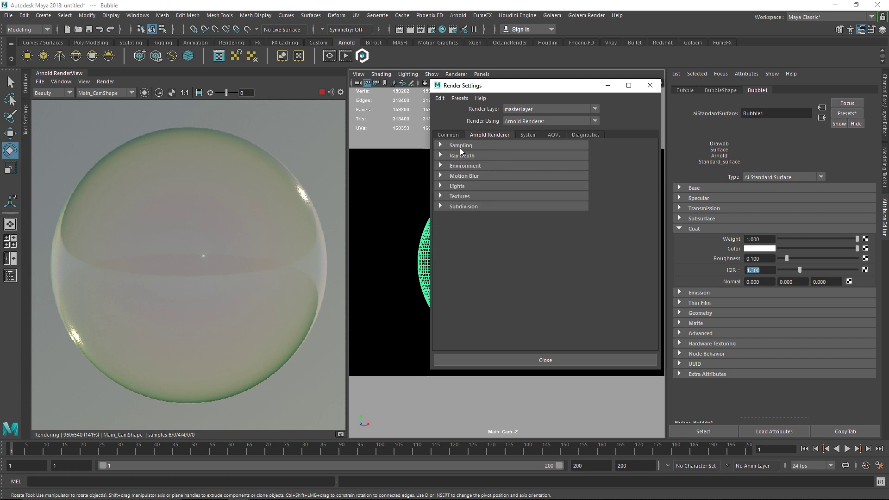
Check the image size and sampling settings, and render the current frame with Arnold.
click(448, 134)
scroll(625, 316, down, 3)
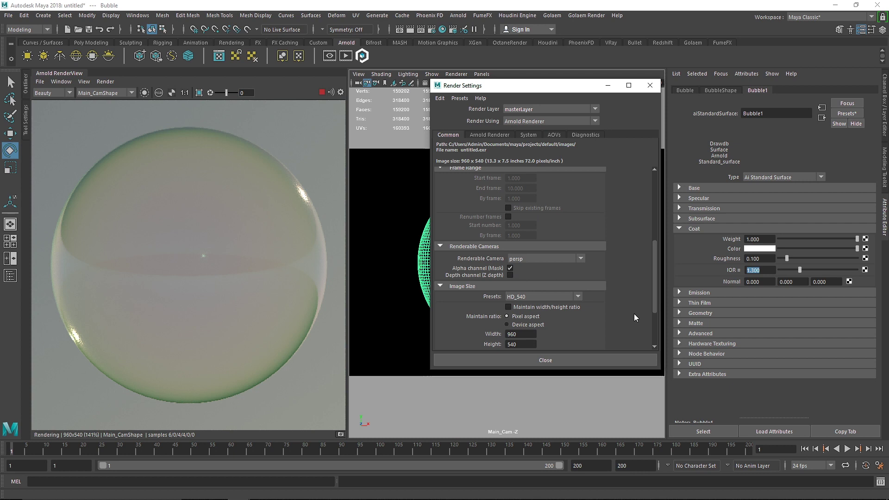
click(489, 135)
click(478, 146)
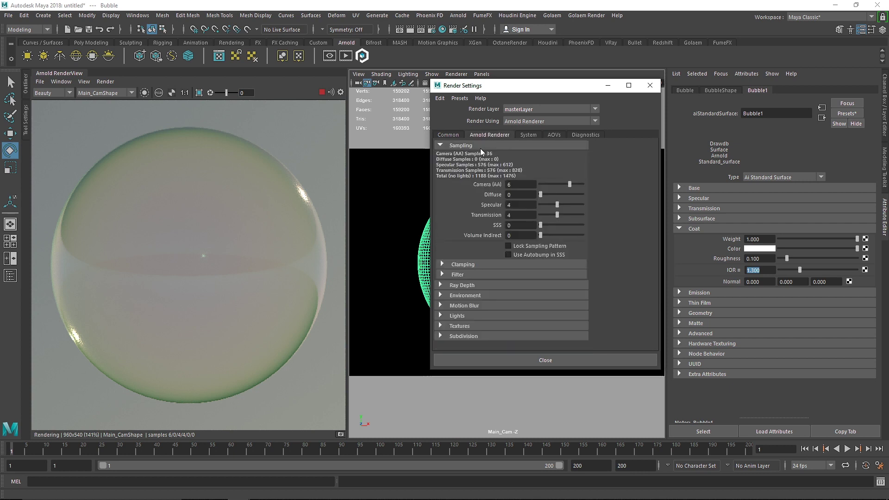
double_click(514, 184)
click(410, 28)
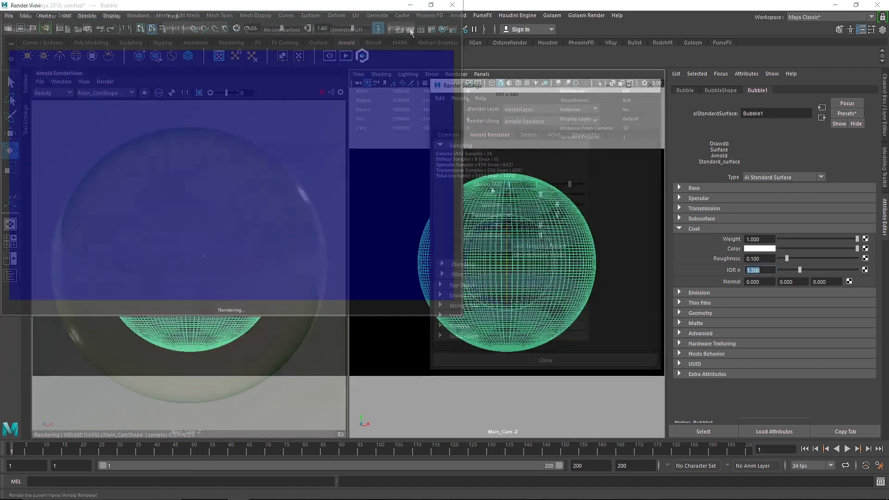